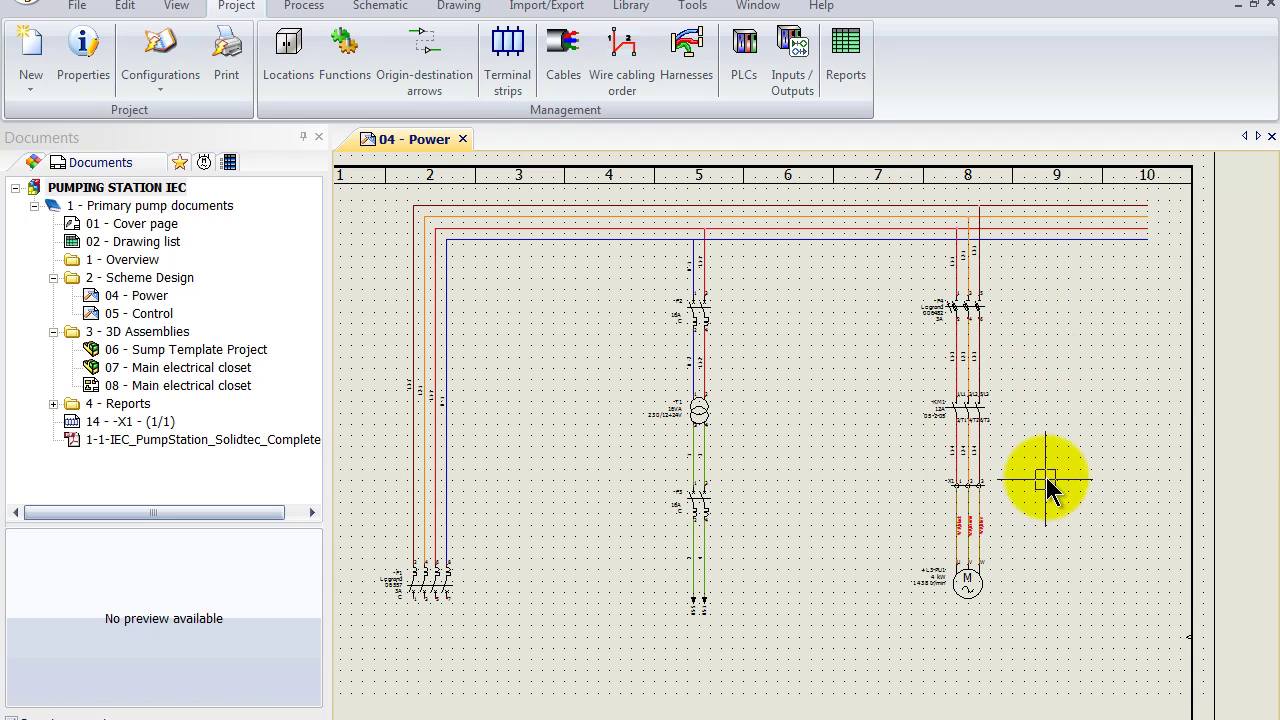
{"action": "scroll", "coordinate": [1042, 495], "scroll_direction": "up", "scroll_amount": 1}
{"action": "scroll", "coordinate": [1042, 495], "scroll_direction": "down", "scroll_amount": 1}
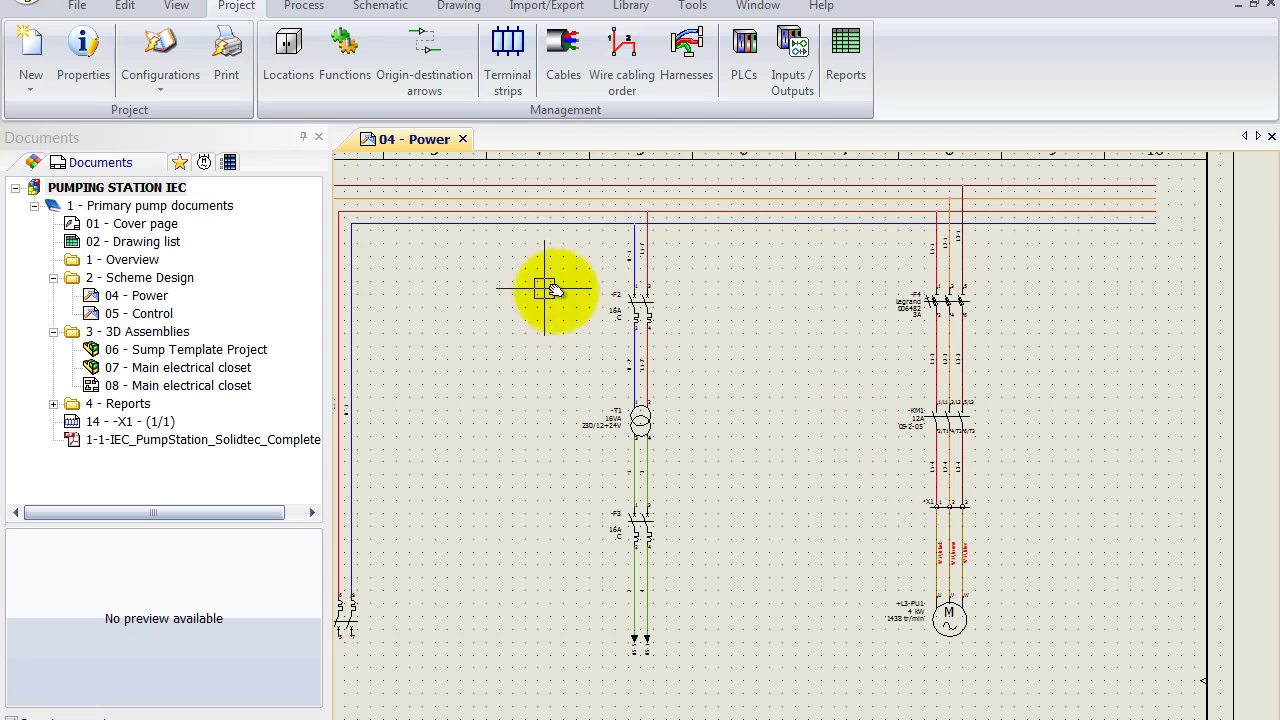
{"action": "left_click", "coordinate": [179, 163]}
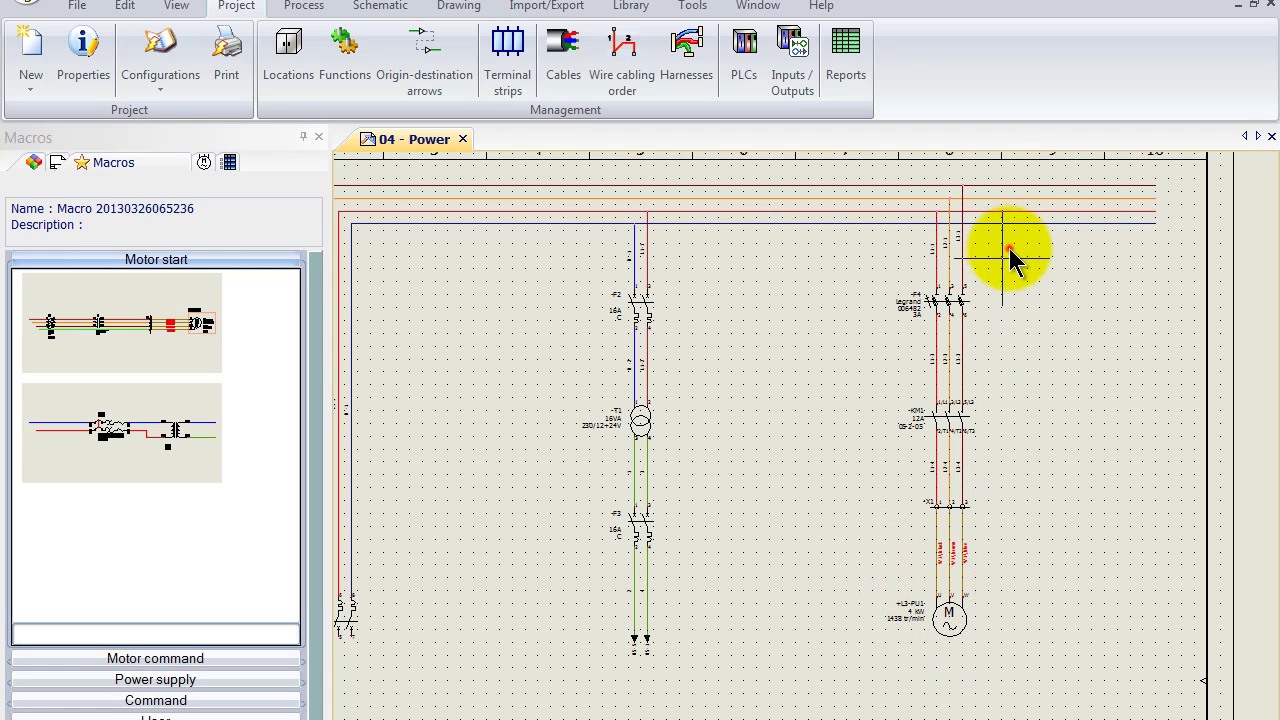
{"action": "left_click_drag", "start_coordinate": [1007, 249], "coordinate": [864, 676]}
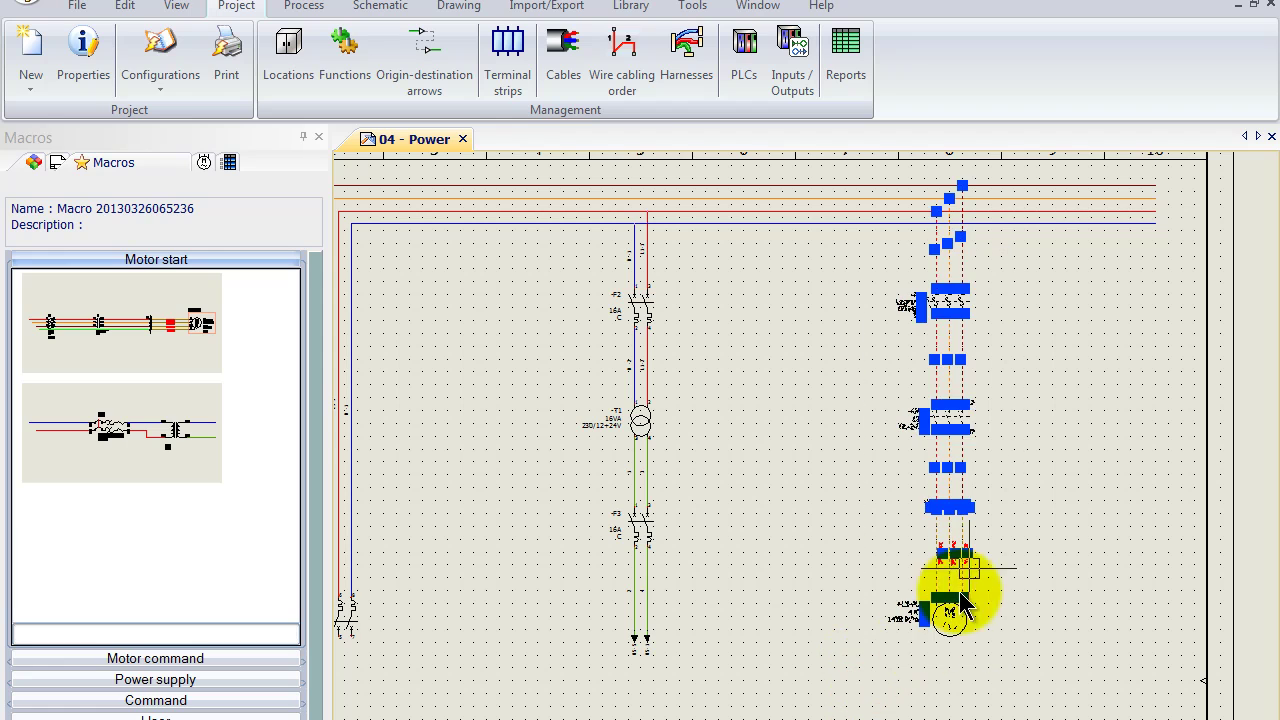
{"action": "left_click_drag", "start_coordinate": [962, 340], "coordinate": [187, 522]}
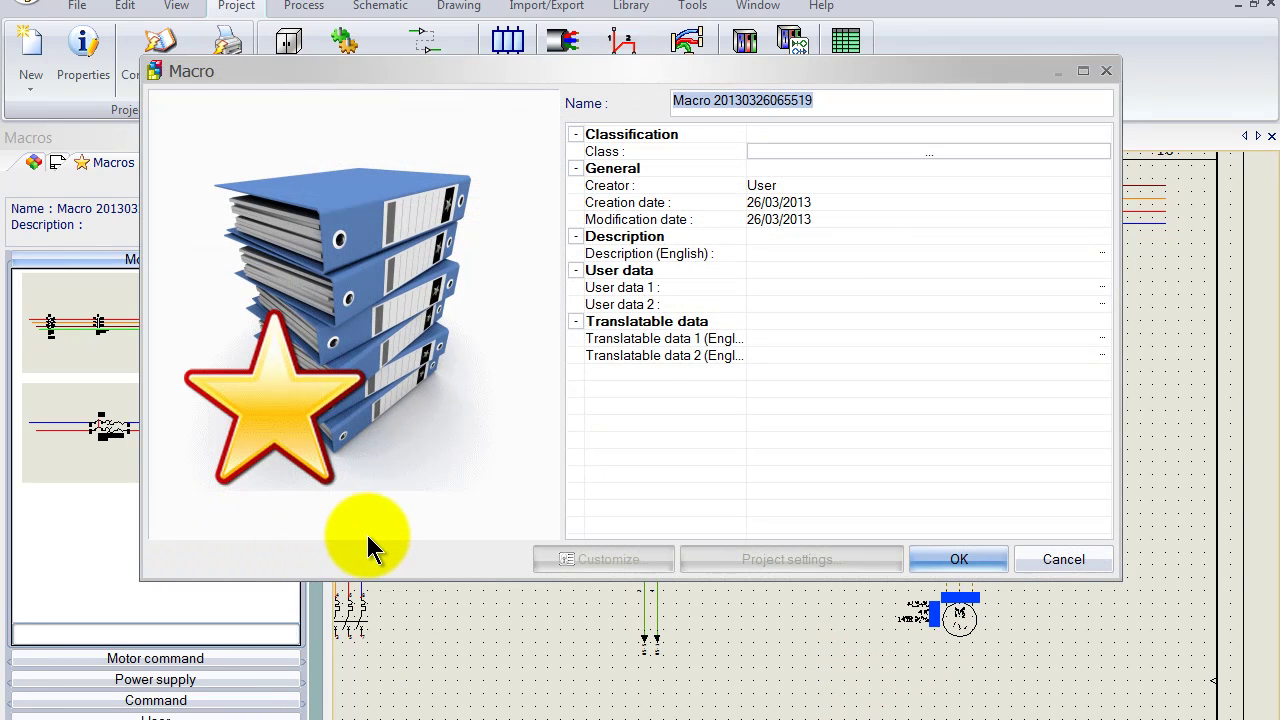
{"action": "left_click", "coordinate": [930, 558]}
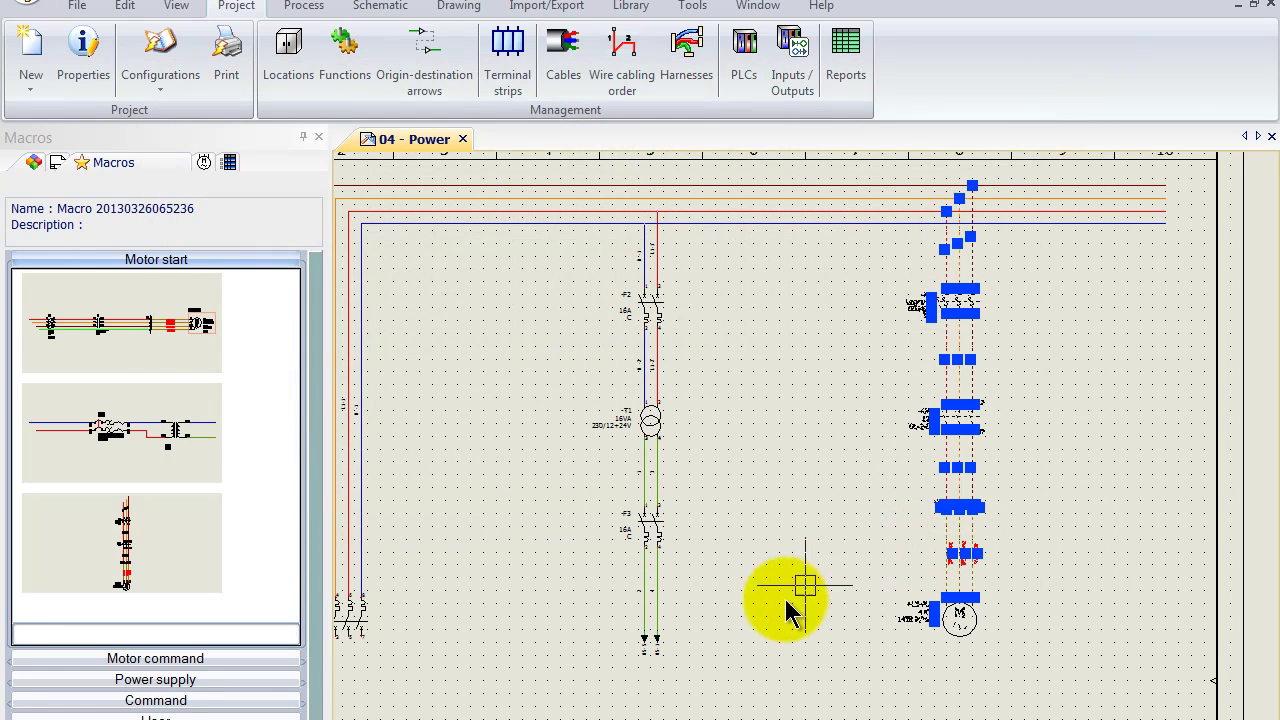
Step: Clear the circuit selection and pick the newly saved Motor start macro thumbnail
{"action": "left_click", "coordinate": [520, 566]}
{"action": "middle_click_drag", "start_coordinate": [528, 586], "coordinate": [645, 590]}
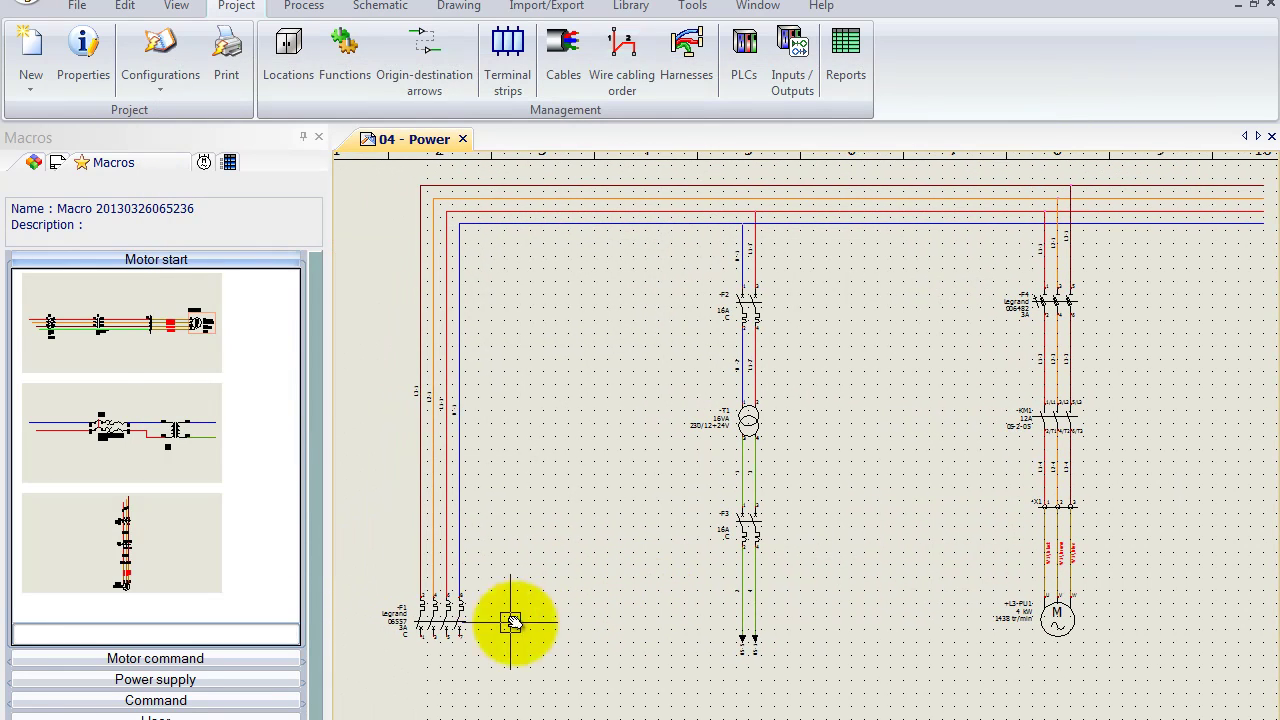
{"action": "left_click", "coordinate": [137, 540]}
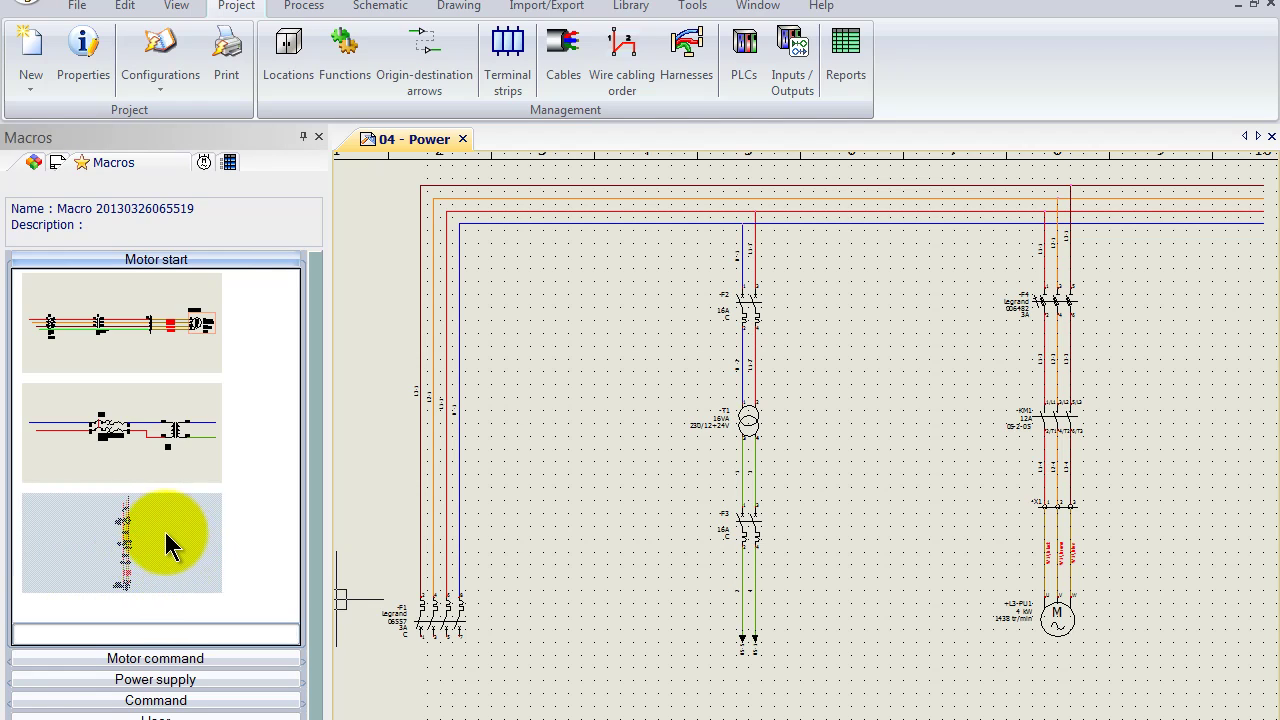
Step: Drop the macro left of -T1, creating +L3-PU2 with terminals X1 8–10 and cable W6
{"action": "left_click_drag", "start_coordinate": [137, 540], "coordinate": [630, 338]}
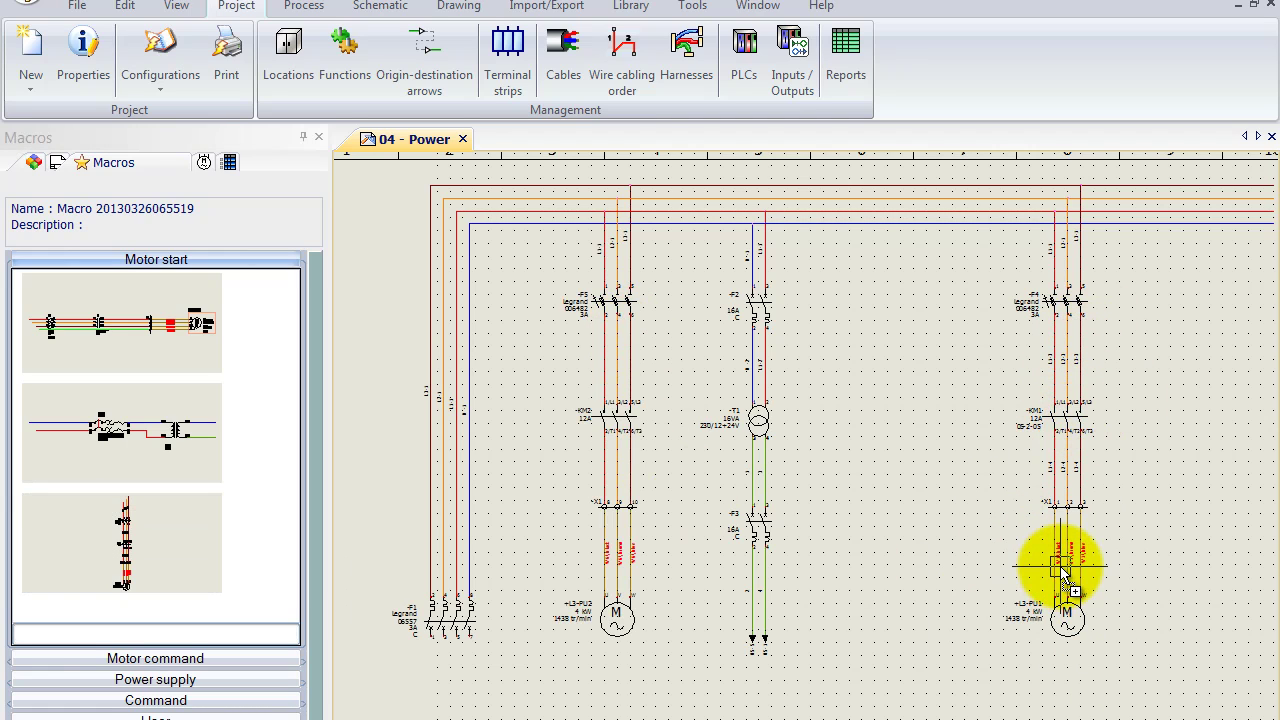
{"action": "scroll", "coordinate": [610, 535], "scroll_direction": "up", "scroll_amount": 3}
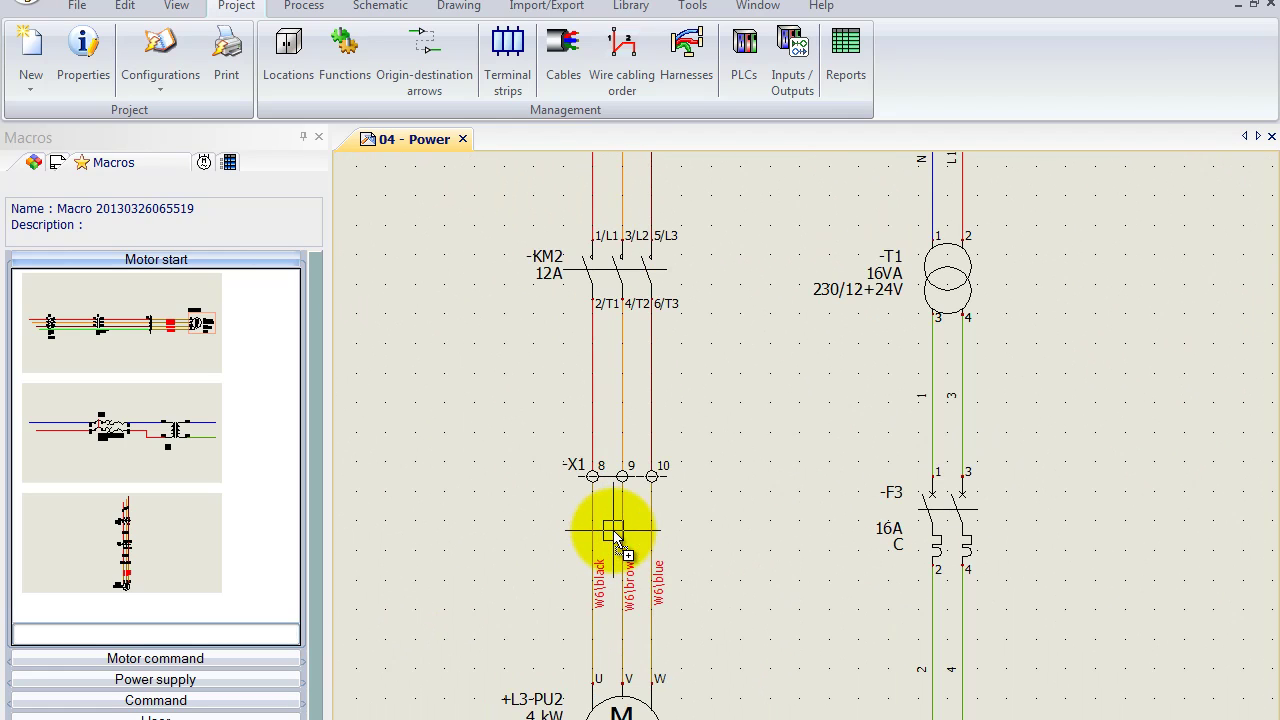
{"action": "middle_click_drag", "start_coordinate": [614, 537], "coordinate": [619, 506]}
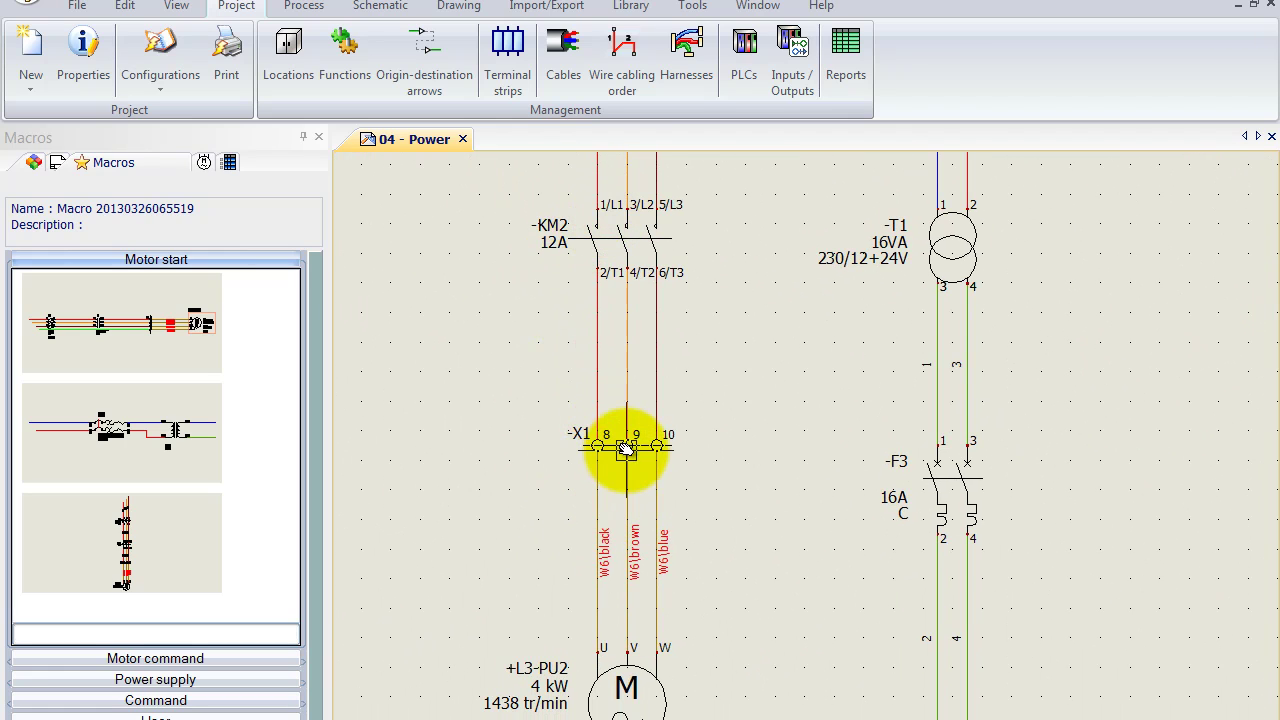
{"action": "middle_click_drag", "start_coordinate": [543, 600], "coordinate": [549, 500]}
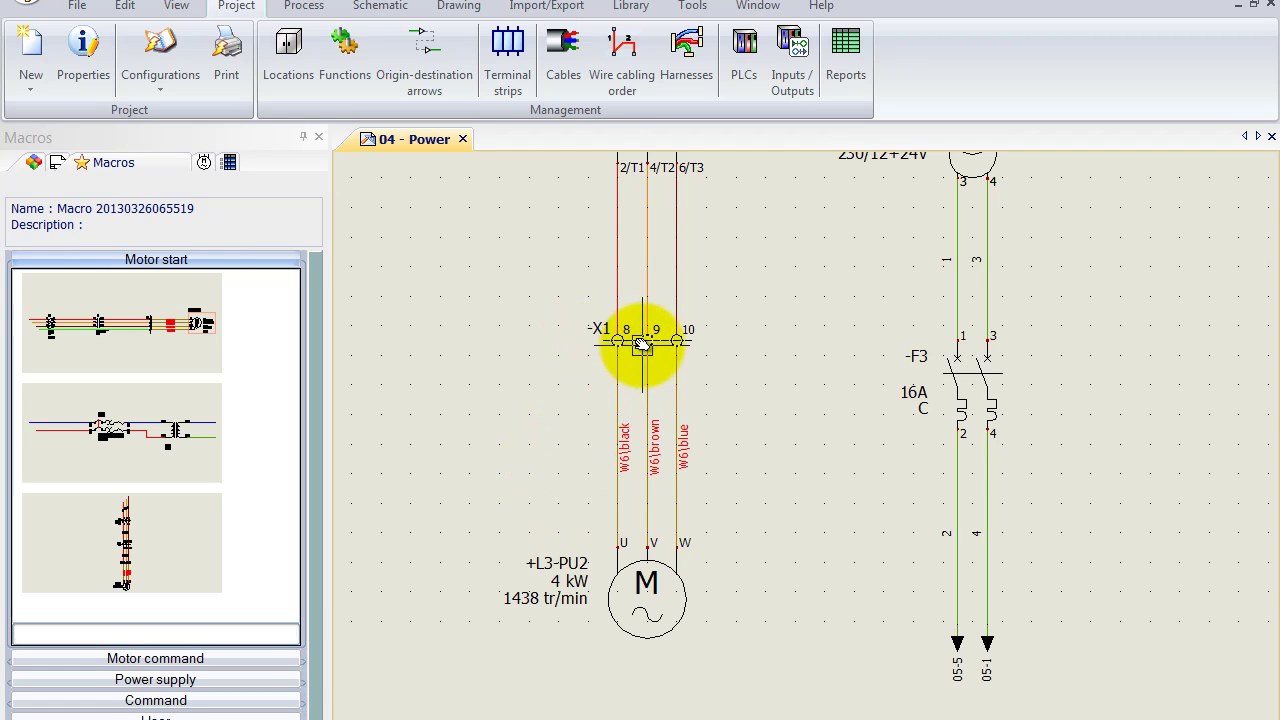
{"action": "scroll", "coordinate": [676, 502], "scroll_direction": "up", "scroll_amount": 1}
{"action": "scroll", "coordinate": [652, 487], "scroll_direction": "up", "scroll_amount": 2}
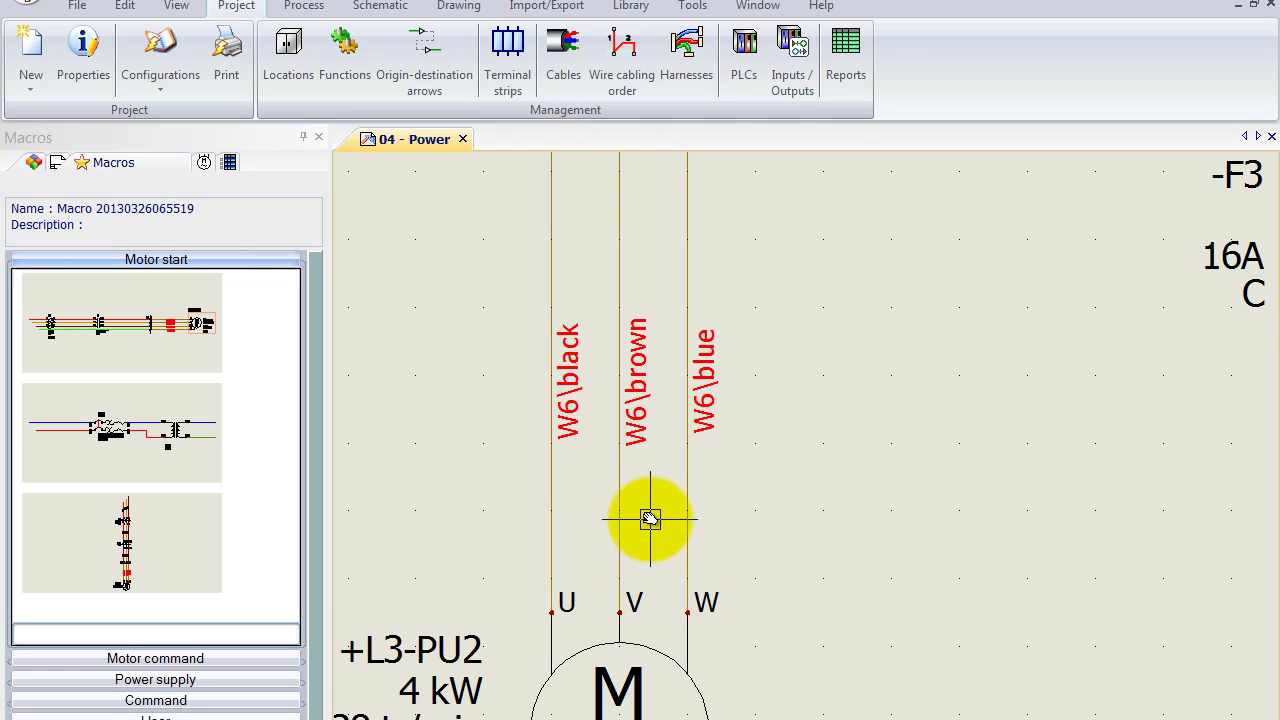
{"action": "scroll", "coordinate": [650, 519], "scroll_direction": "down", "scroll_amount": 2}
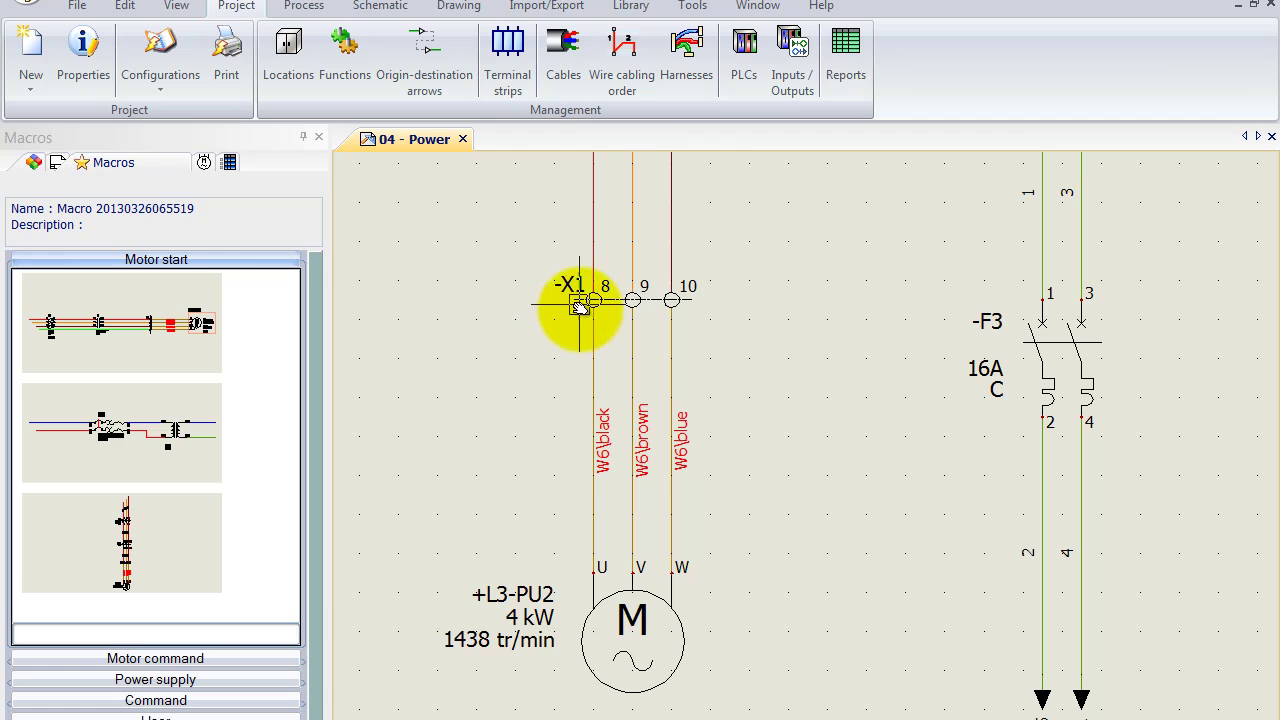
{"action": "scroll", "coordinate": [830, 437], "scroll_direction": "down", "scroll_amount": 2}
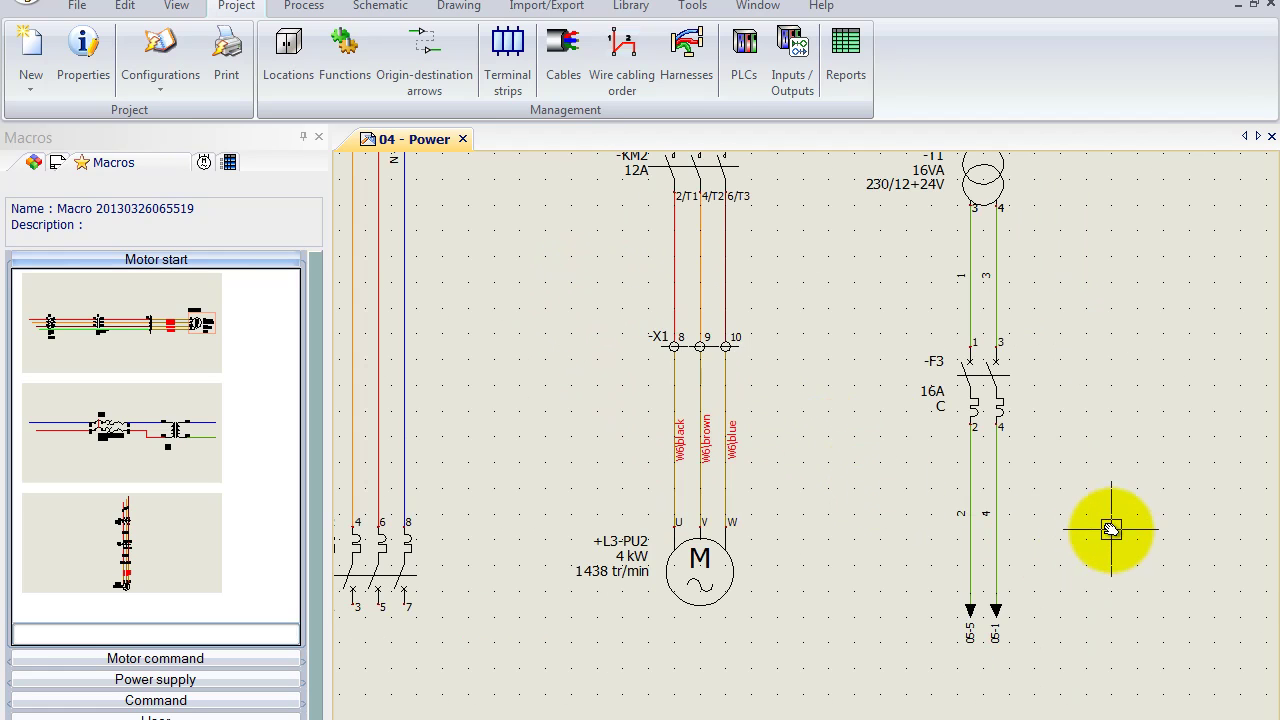
{"action": "middle_click_drag", "start_coordinate": [1103, 526], "coordinate": [320, 566]}
{"action": "scroll", "coordinate": [846, 530], "scroll_direction": "up", "scroll_amount": 3}
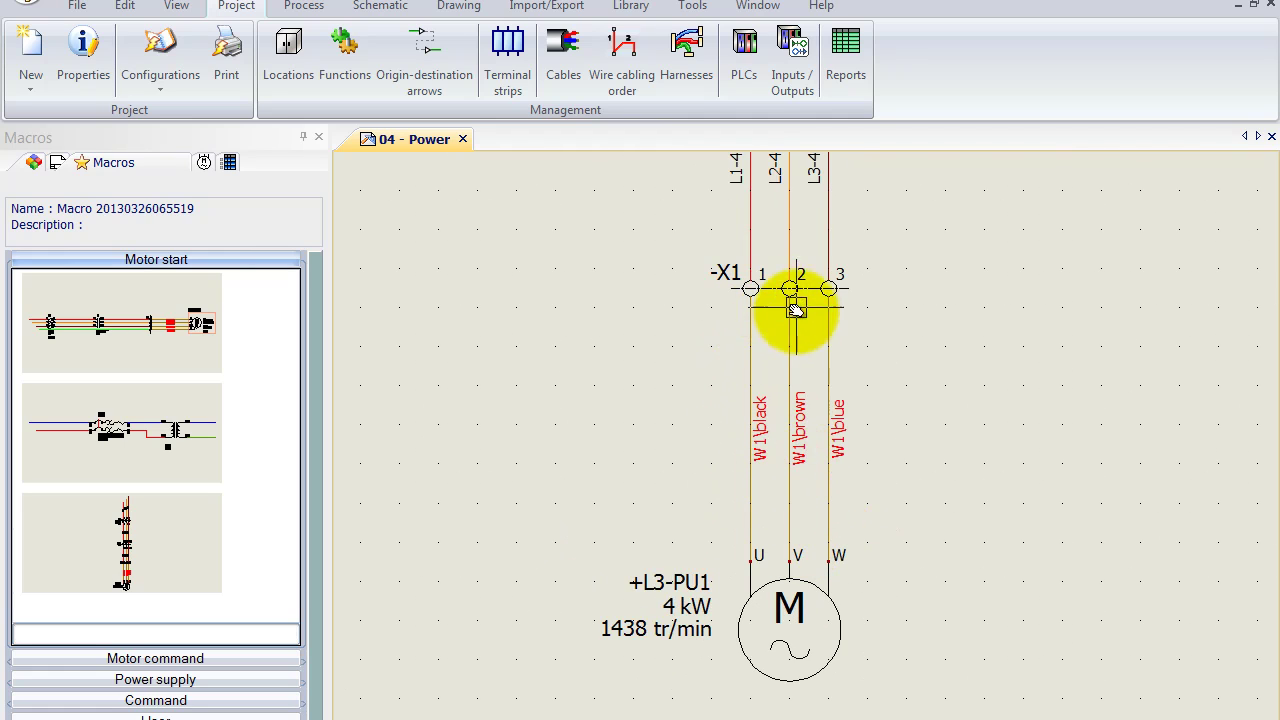
{"action": "scroll", "coordinate": [583, 418], "scroll_direction": "down", "scroll_amount": 5}
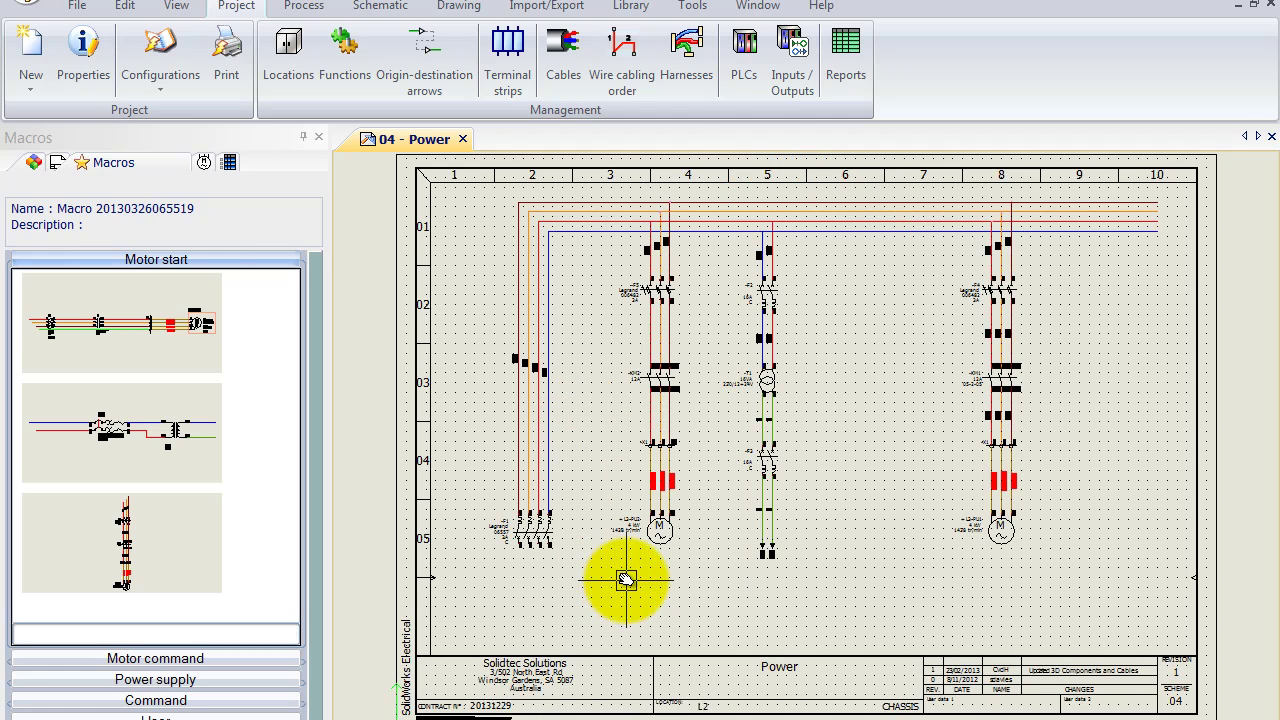
Step: Show the Terminal strips manager with strip X1 (+L1+L2 - CHASSIS, 10 terminals) selected
{"action": "left_click", "coordinate": [509, 88]}
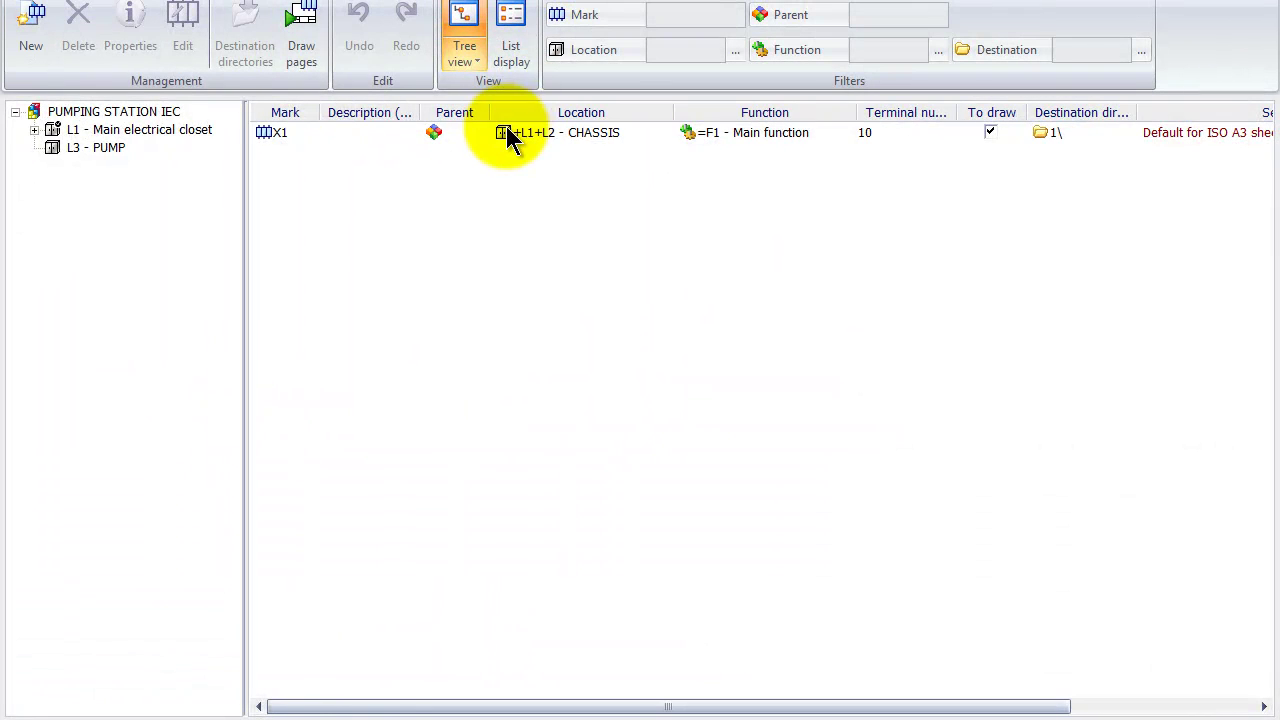
{"action": "left_click", "coordinate": [514, 133]}
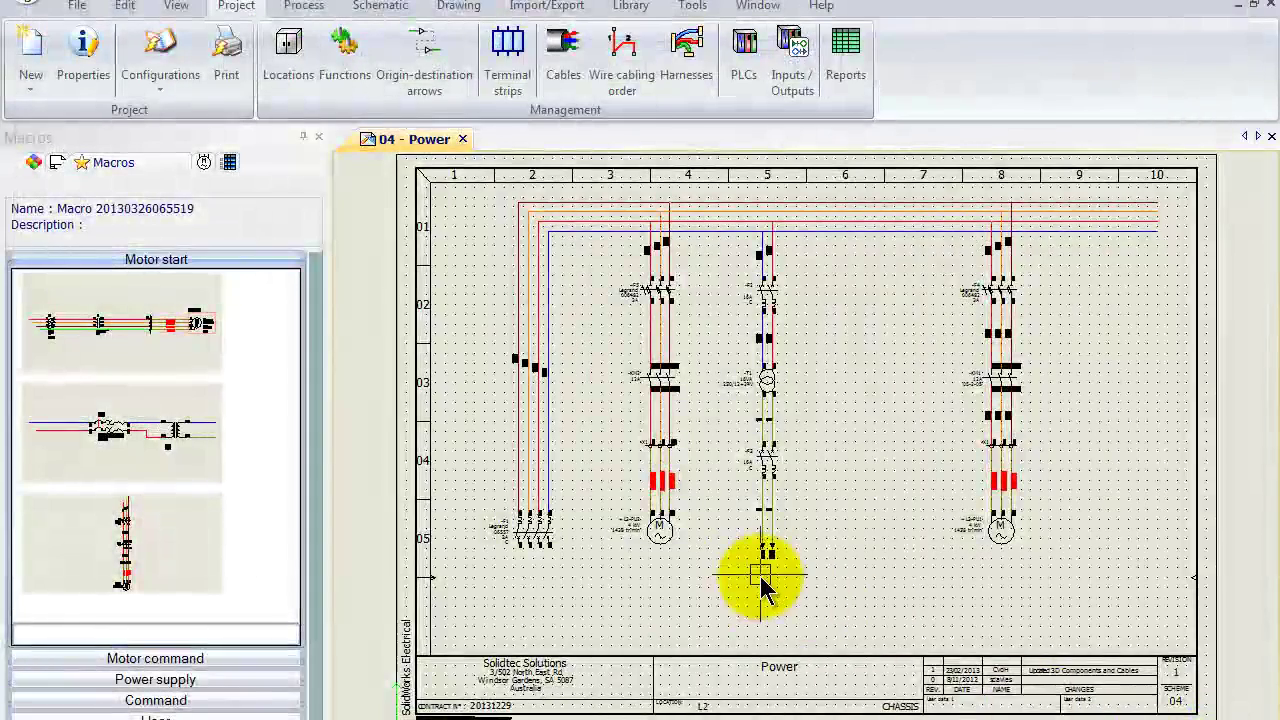
Step: Run Update marks in Recalculate numbers mode for terminals and cables
{"action": "scroll", "coordinate": [766, 571], "scroll_direction": "up", "scroll_amount": 3}
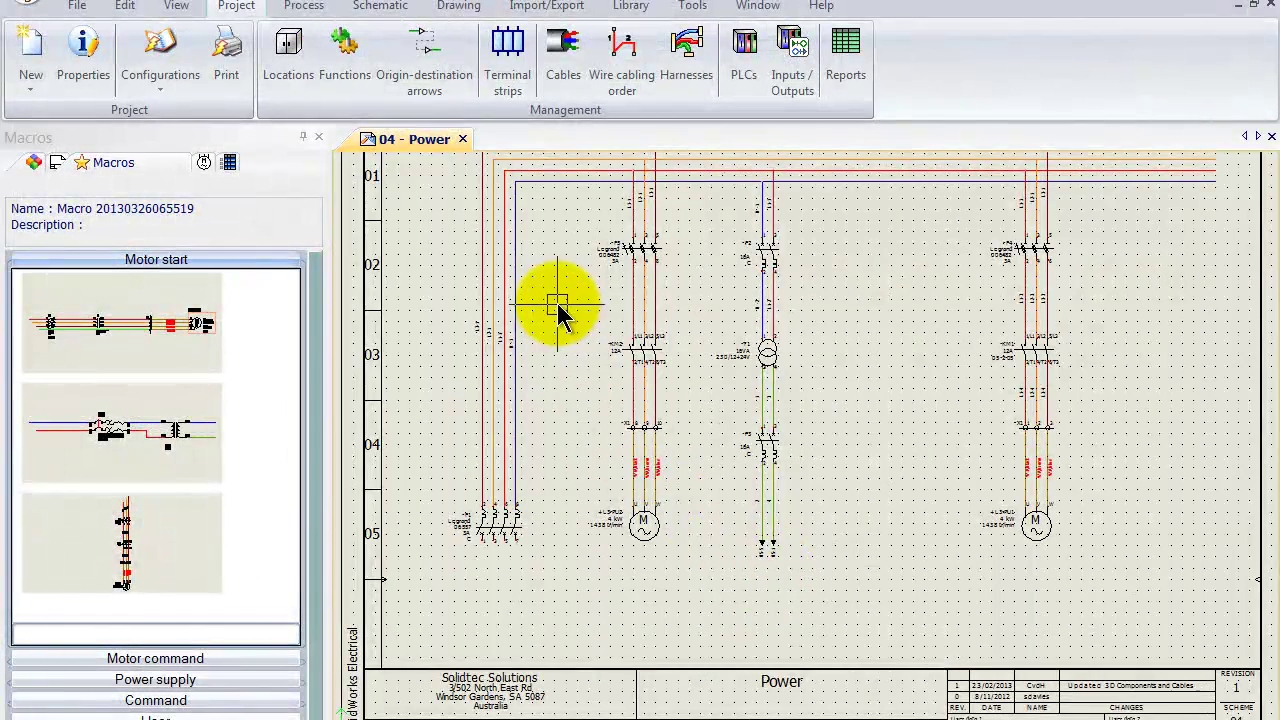
{"action": "left_click", "coordinate": [306, 7]}
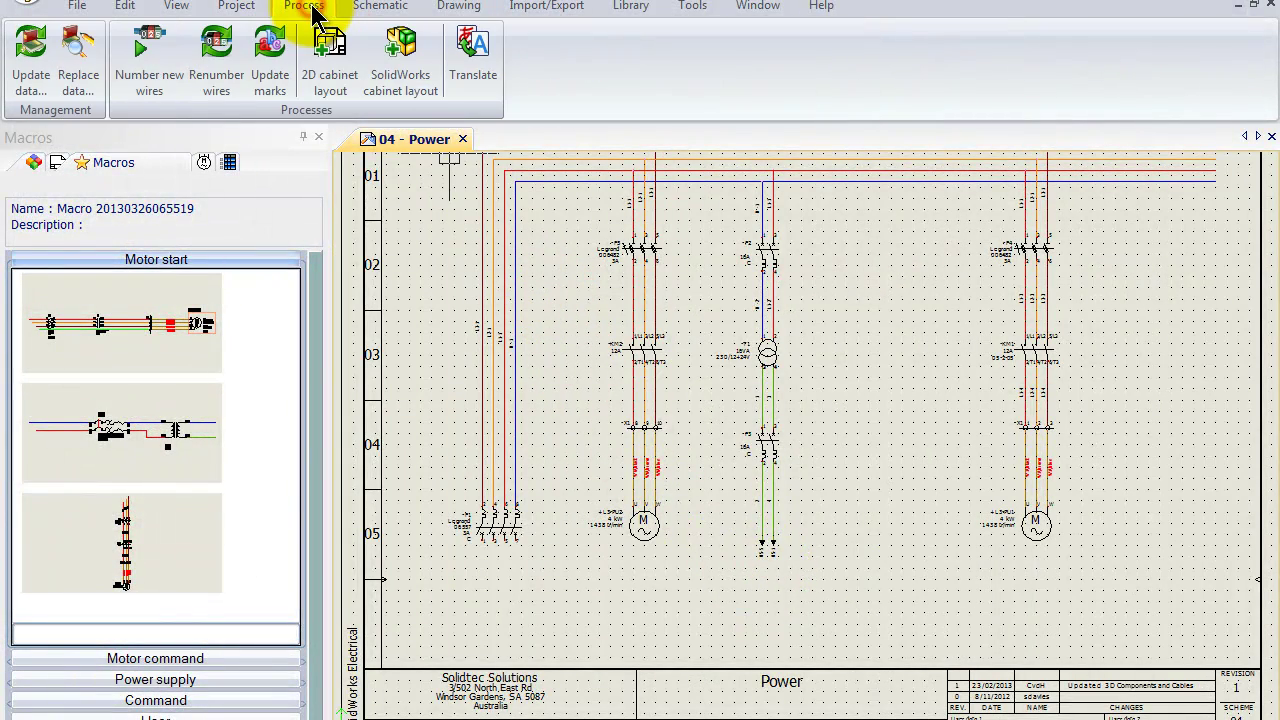
{"action": "left_click", "coordinate": [271, 90]}
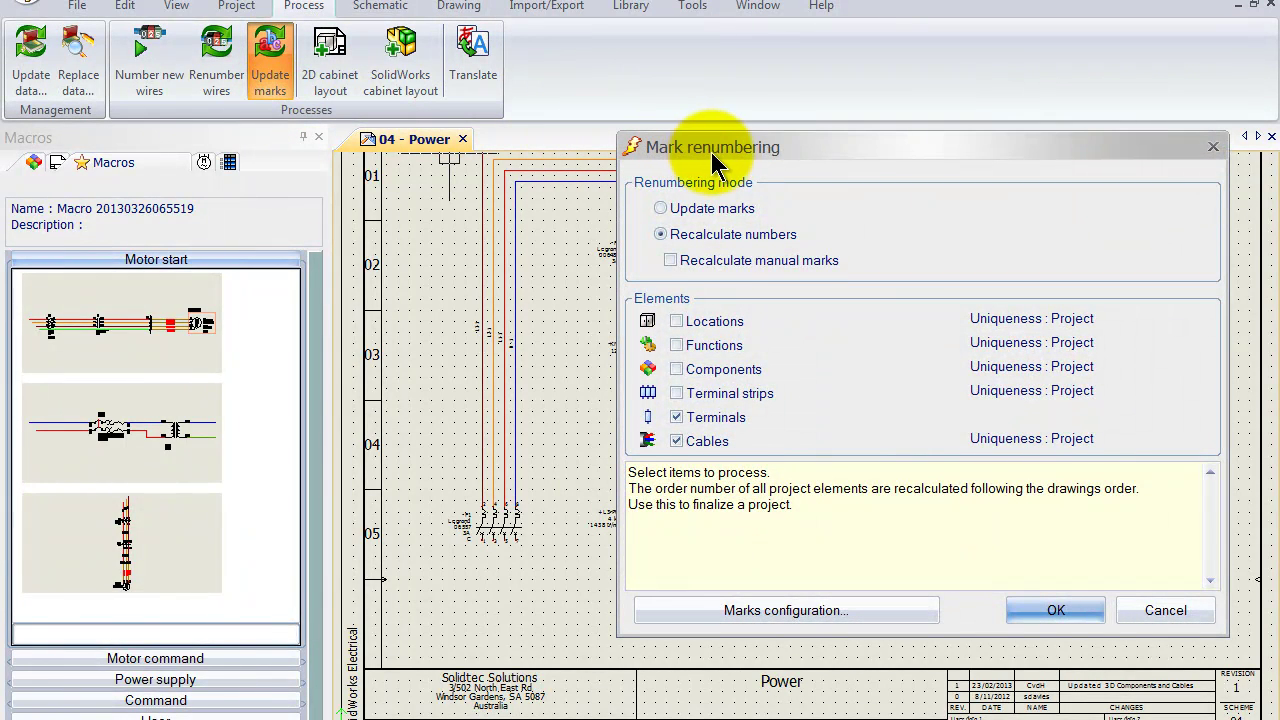
{"action": "left_click_drag", "start_coordinate": [713, 155], "coordinate": [573, 115]}
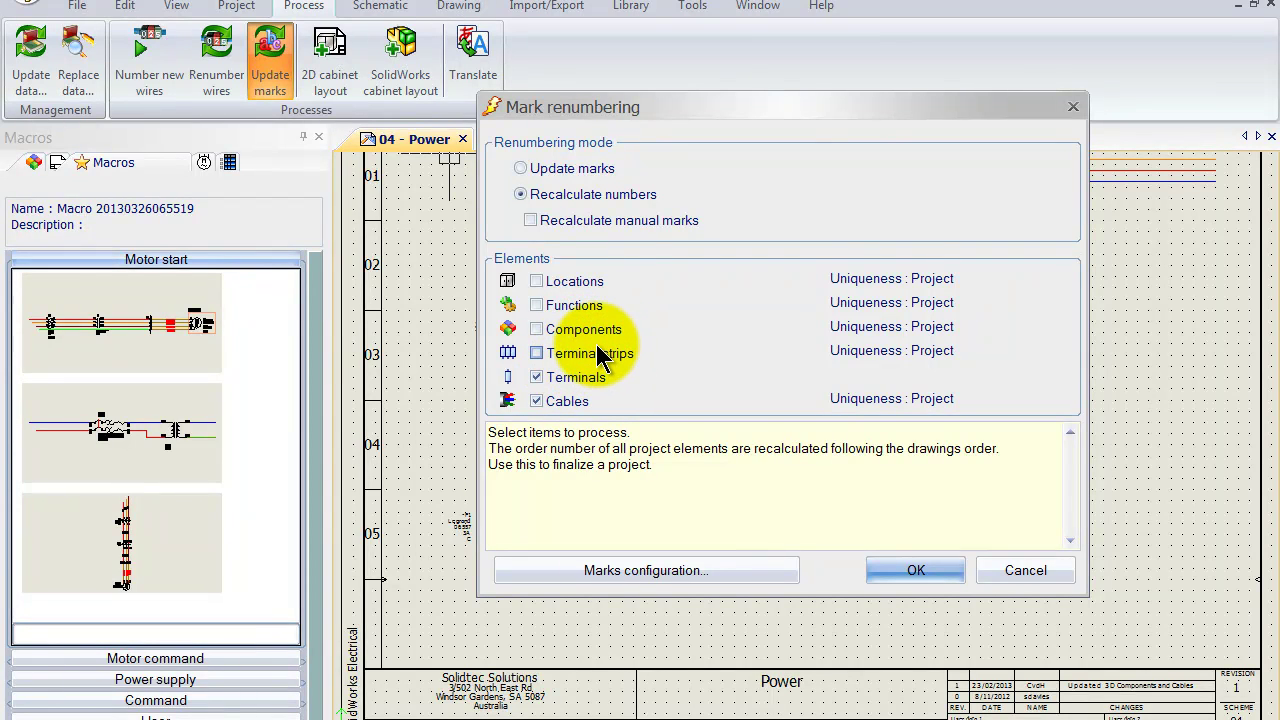
{"action": "left_click", "coordinate": [898, 568]}
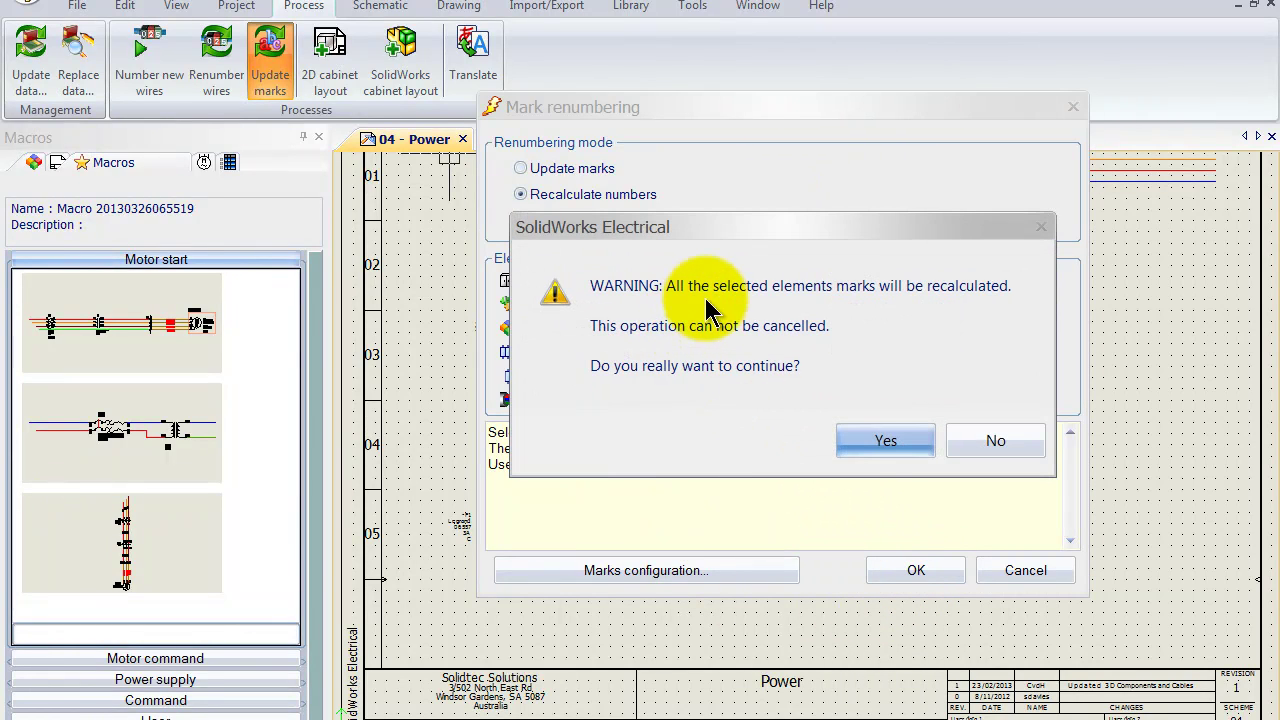
Step: Confirm the recalculation and verify PU2 has X1 1–3 with W1, PU1 X1 4–6 with W2
{"action": "left_click", "coordinate": [862, 443]}
{"action": "scroll", "coordinate": [645, 497], "scroll_direction": "up", "scroll_amount": 5}
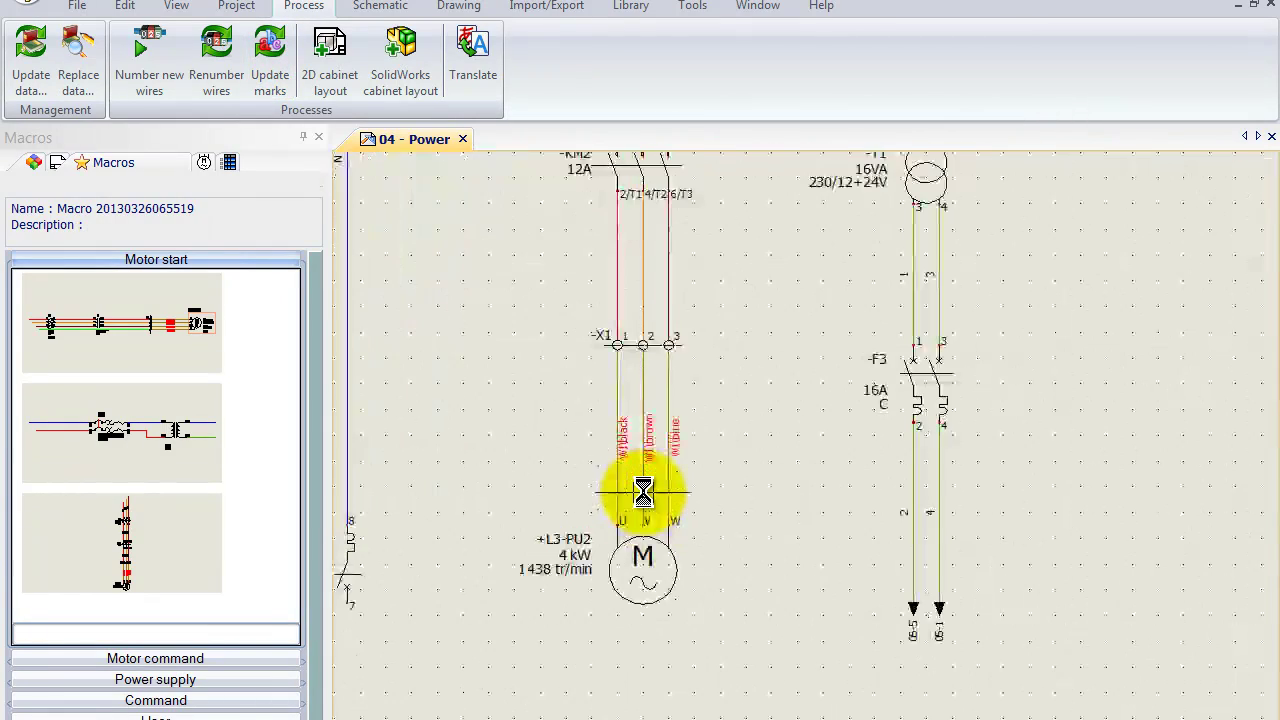
{"action": "scroll", "coordinate": [645, 490], "scroll_direction": "up", "scroll_amount": 2}
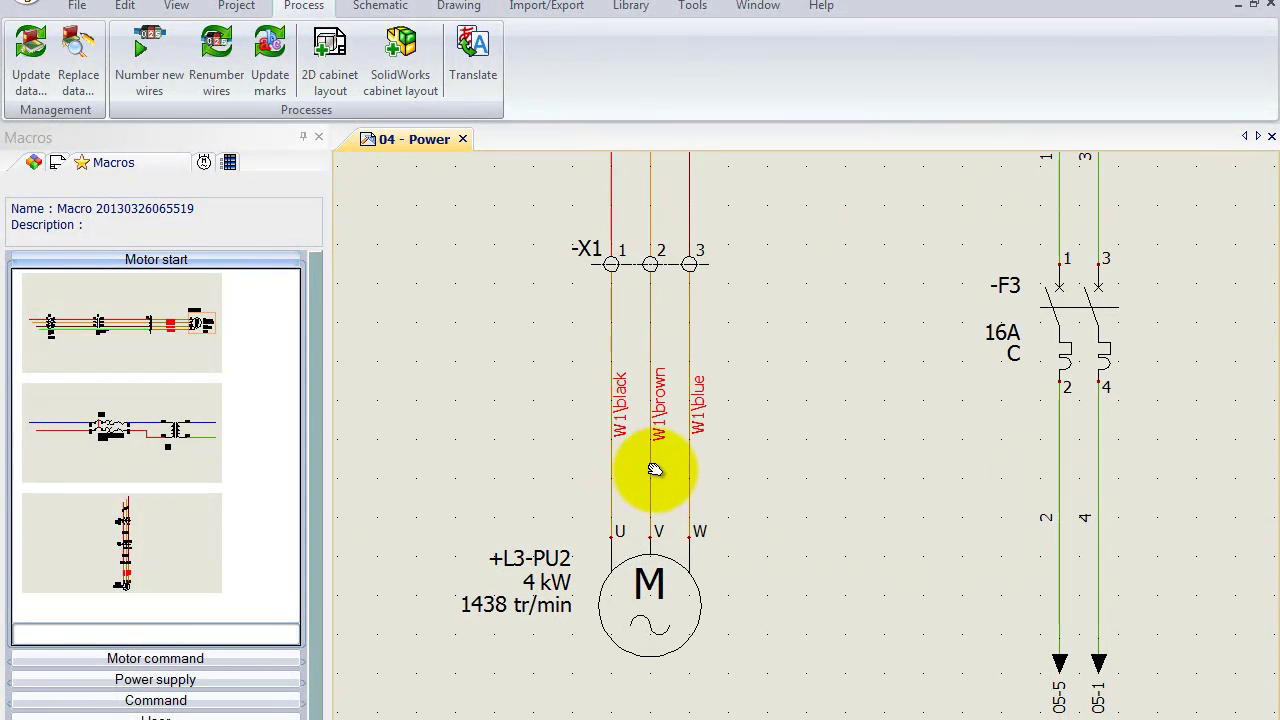
{"action": "scroll", "coordinate": [655, 465], "scroll_direction": "up", "scroll_amount": 2}
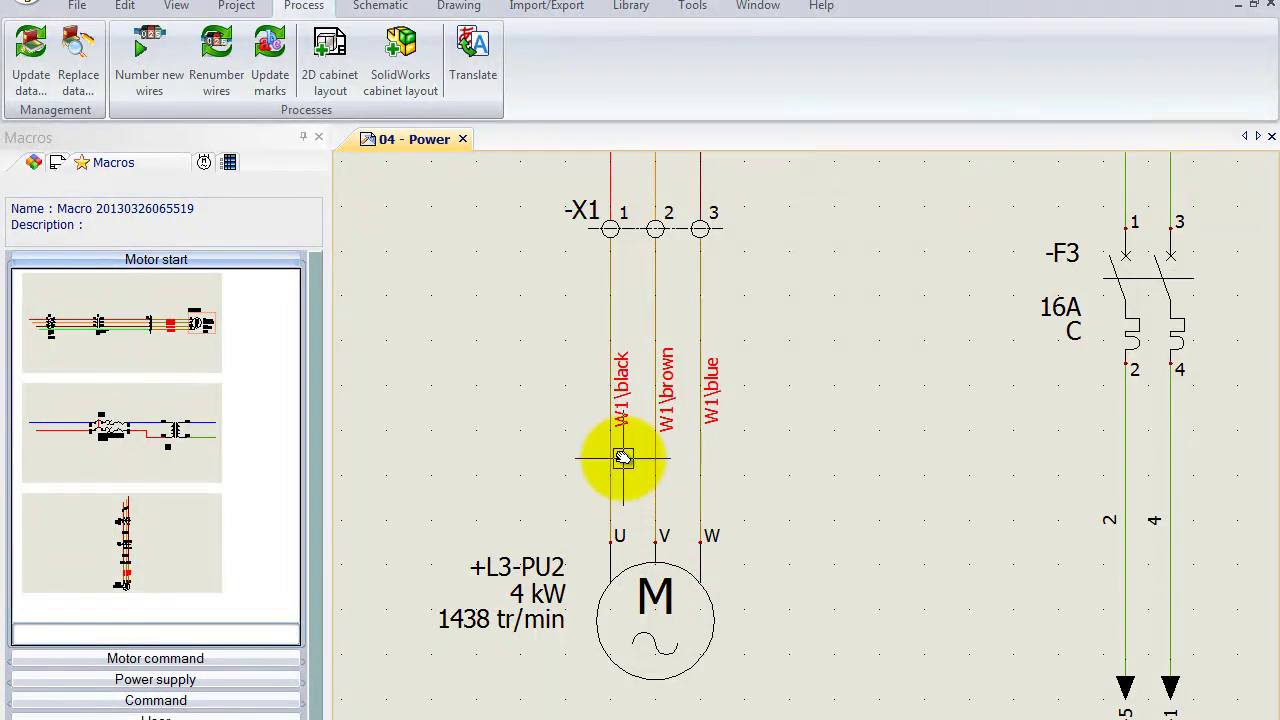
{"action": "scroll", "coordinate": [757, 523], "scroll_direction": "down", "scroll_amount": 3}
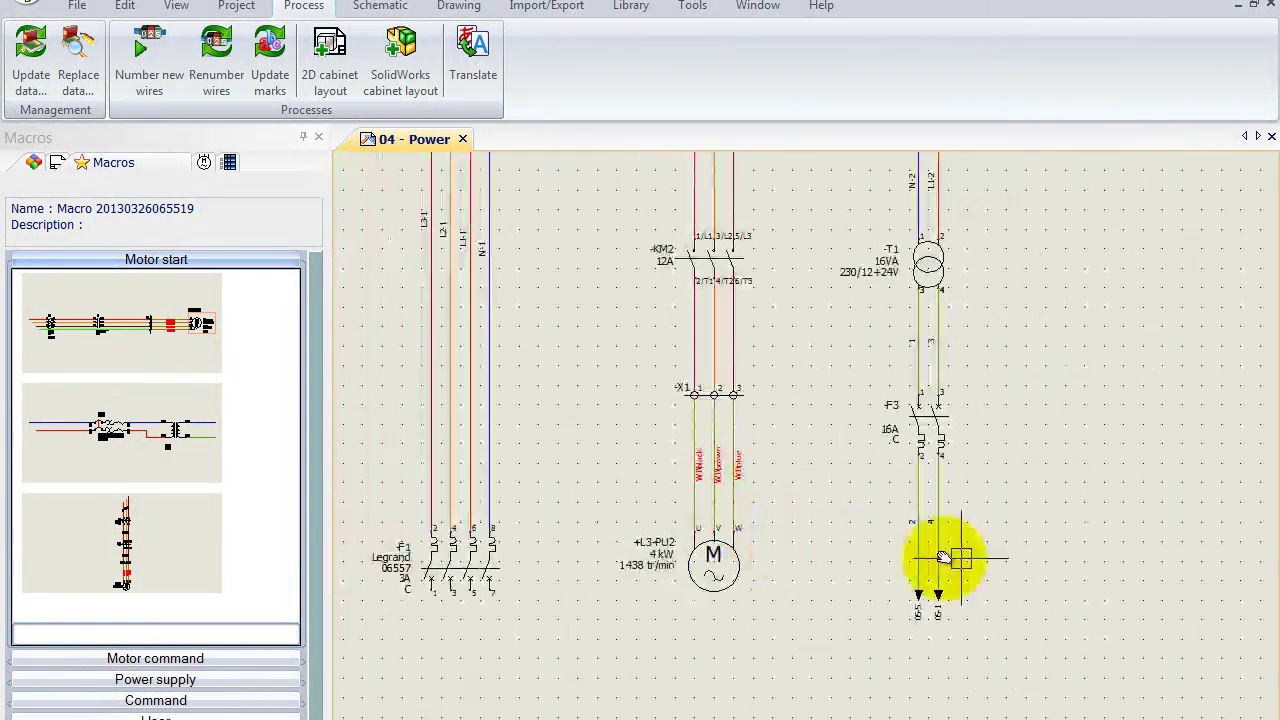
{"action": "middle_click_drag", "start_coordinate": [1057, 543], "coordinate": [600, 509]}
{"action": "scroll", "coordinate": [883, 403], "scroll_direction": "up", "scroll_amount": 4}
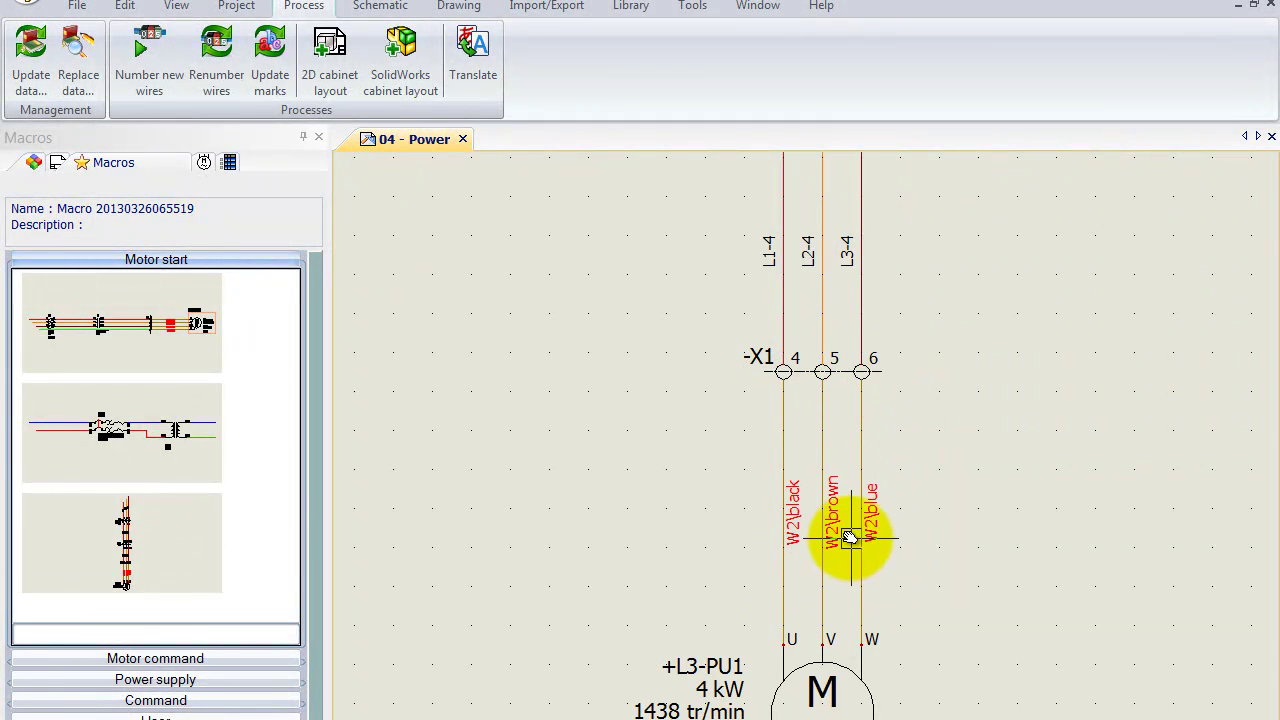
{"action": "scroll", "coordinate": [726, 494], "scroll_direction": "down", "scroll_amount": 3}
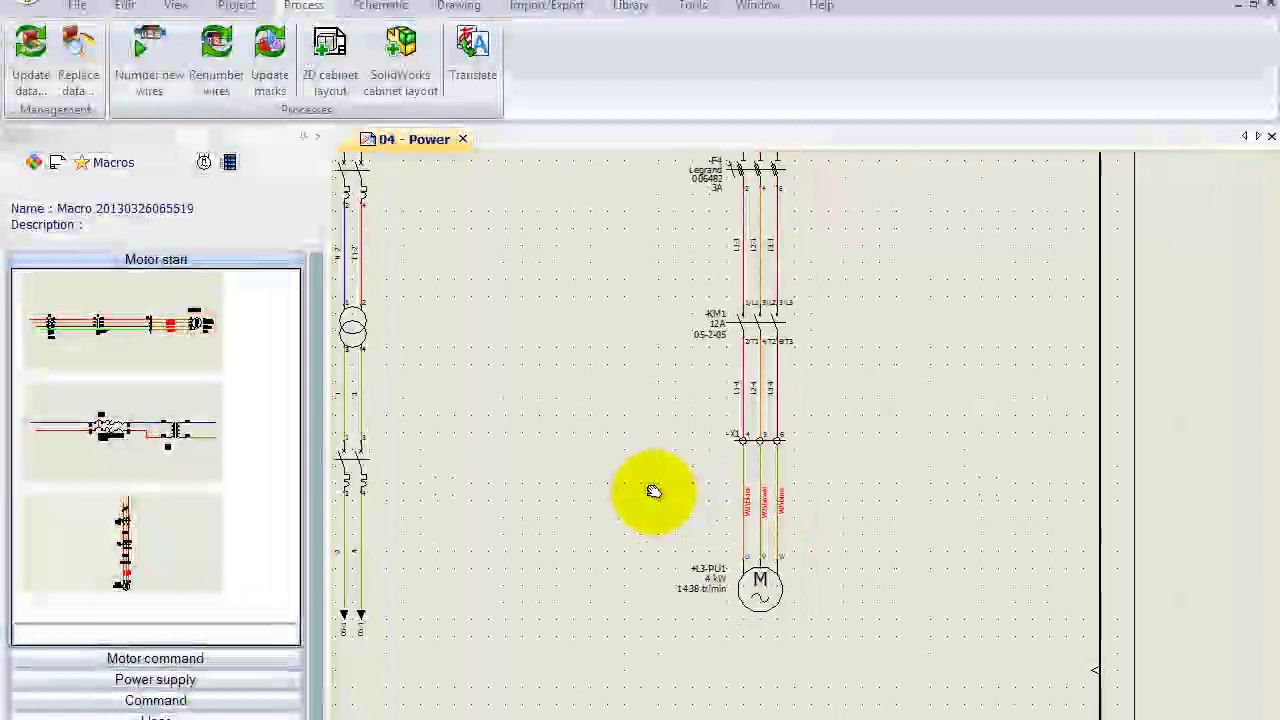
{"action": "middle_click_drag", "start_coordinate": [651, 491], "coordinate": [983, 466]}
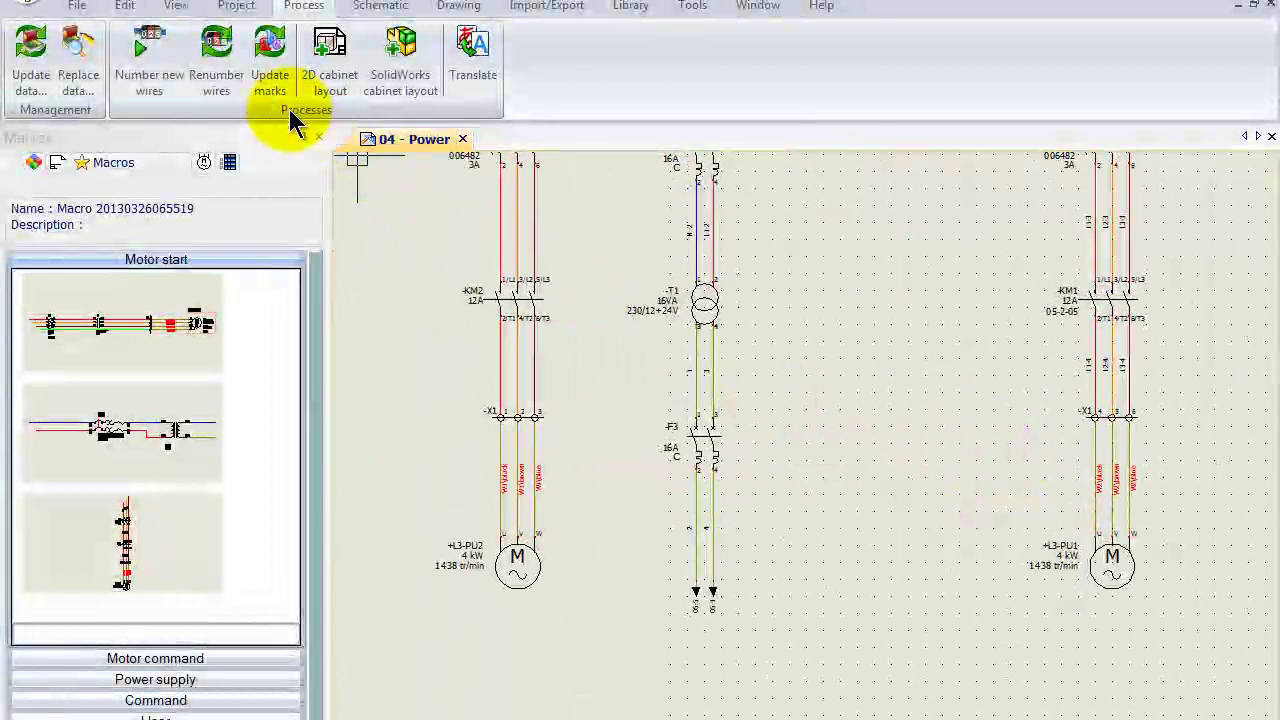
Step: Open strip X1 in the terminal strip editor and select terminals 1–3 in the Mark column
{"action": "left_click", "coordinate": [238, 8]}
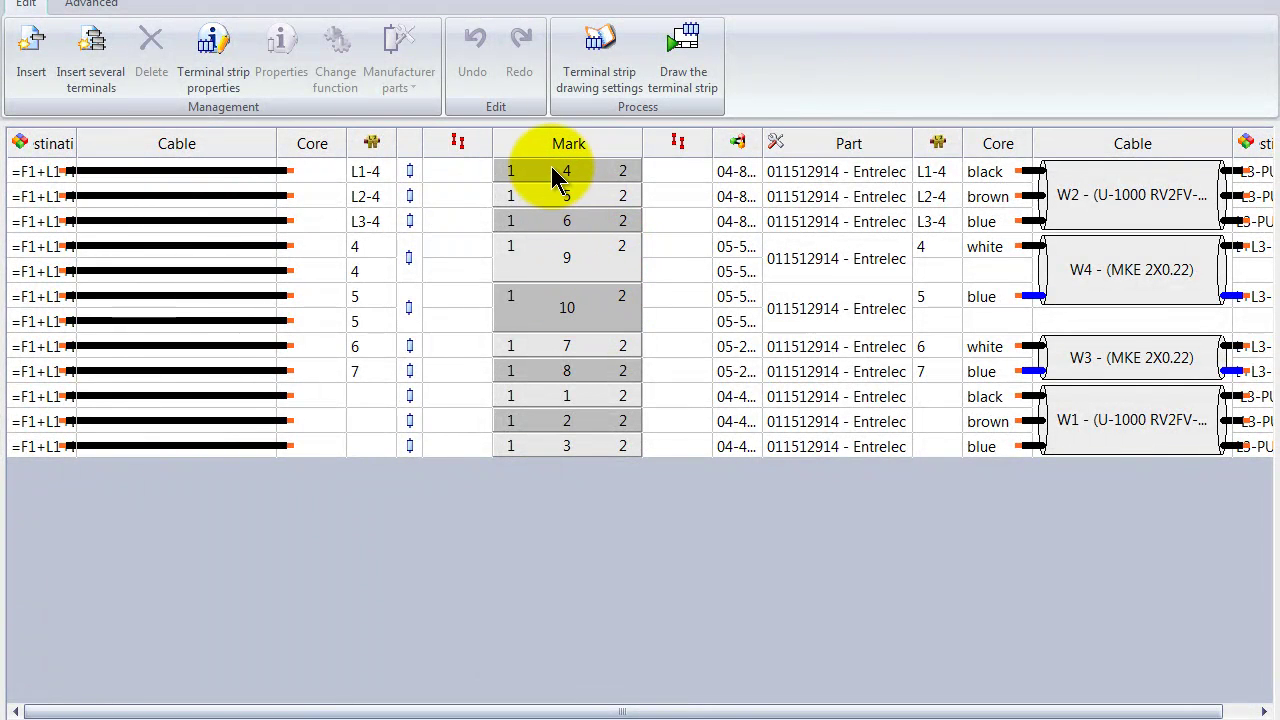
{"action": "left_click_drag", "start_coordinate": [557, 180], "coordinate": [585, 598]}
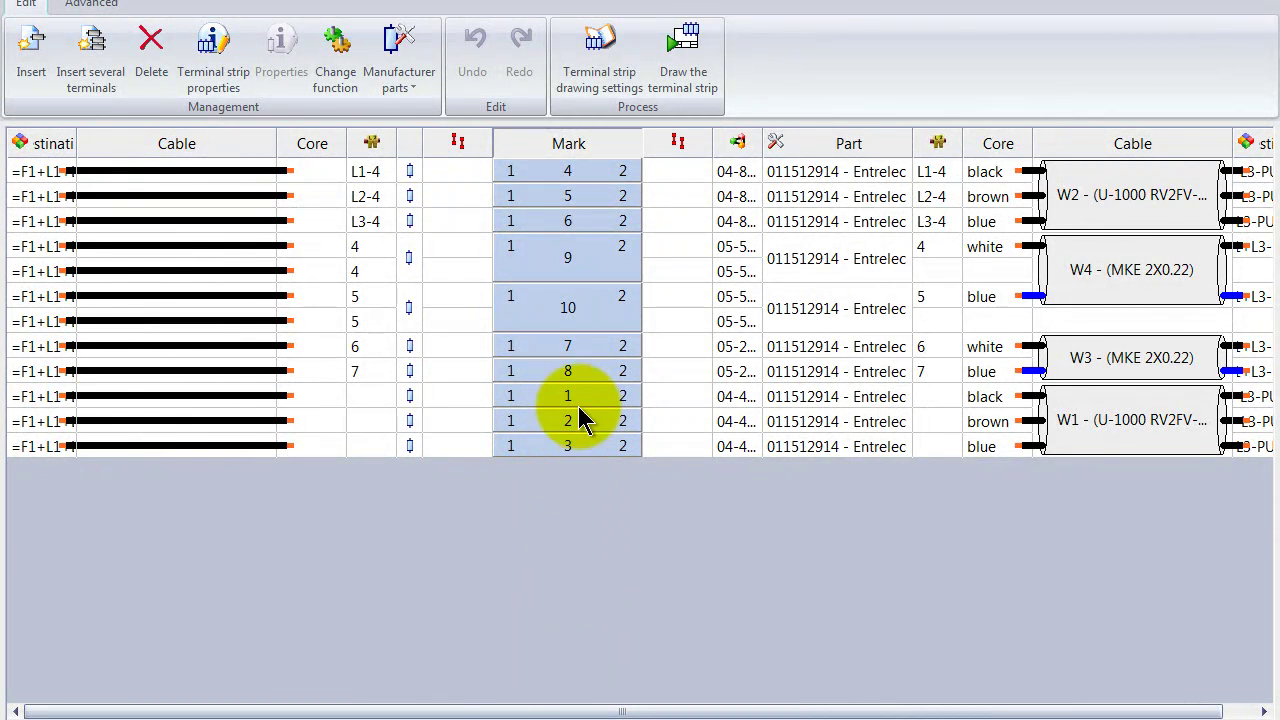
{"action": "left_click", "coordinate": [603, 503]}
{"action": "left_click", "coordinate": [568, 388]}
{"action": "left_click_drag", "start_coordinate": [580, 400], "coordinate": [571, 455]}
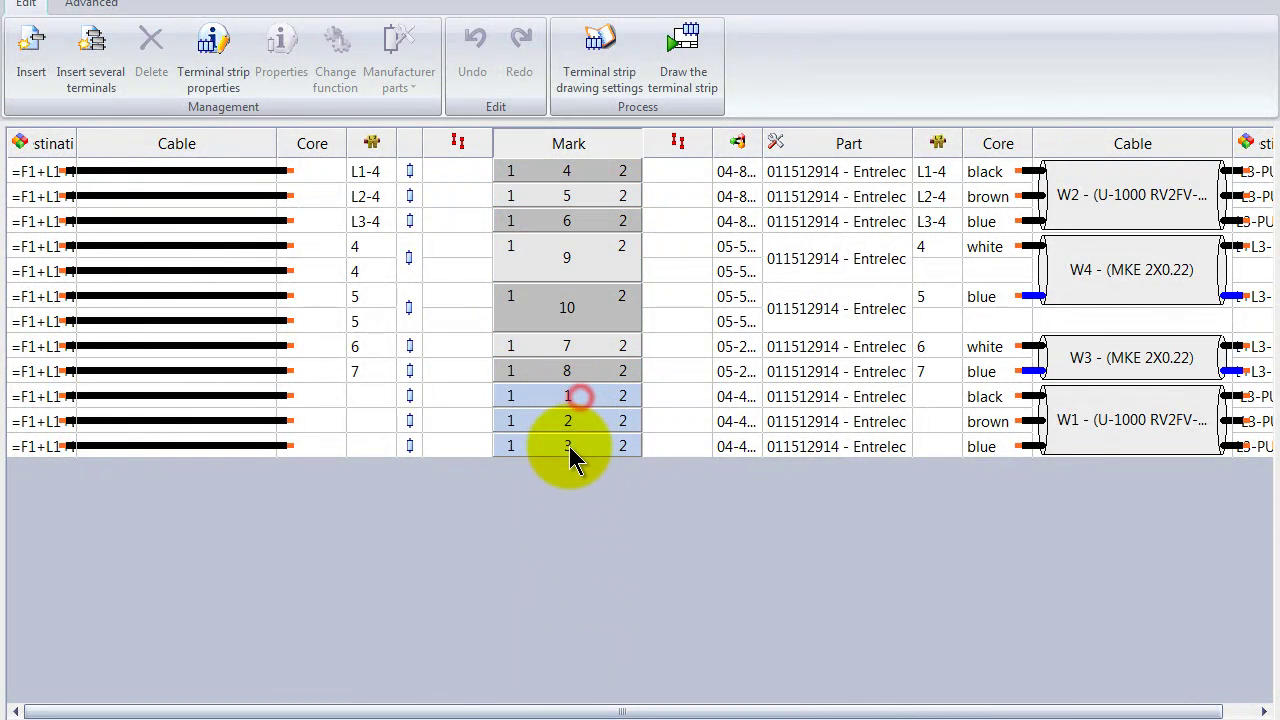
{"action": "right_click", "coordinate": [598, 445]}
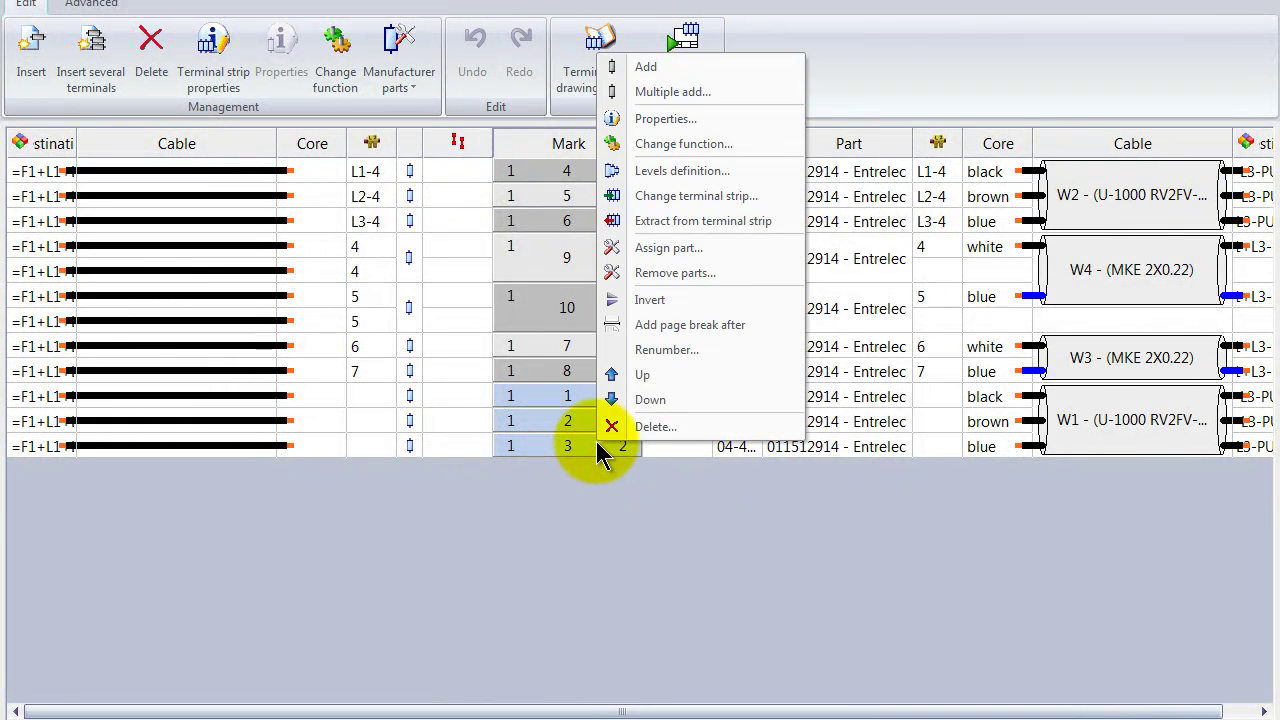
{"action": "left_click", "coordinate": [550, 540]}
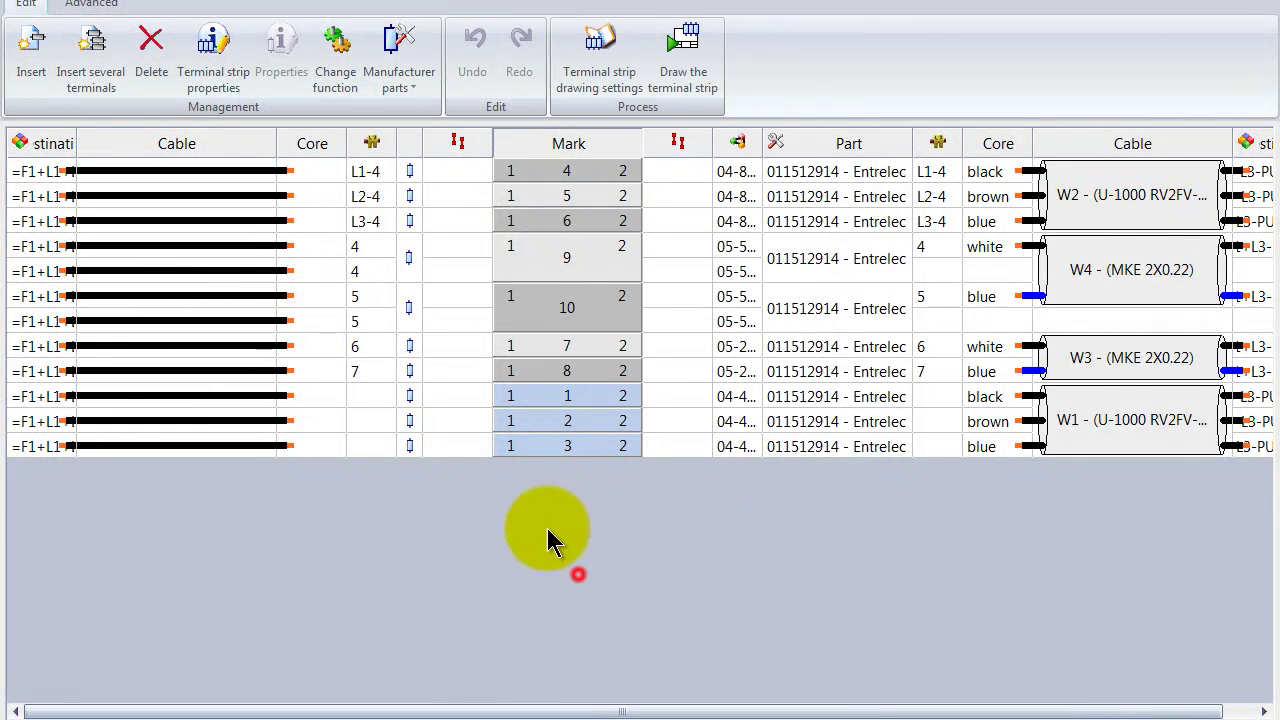